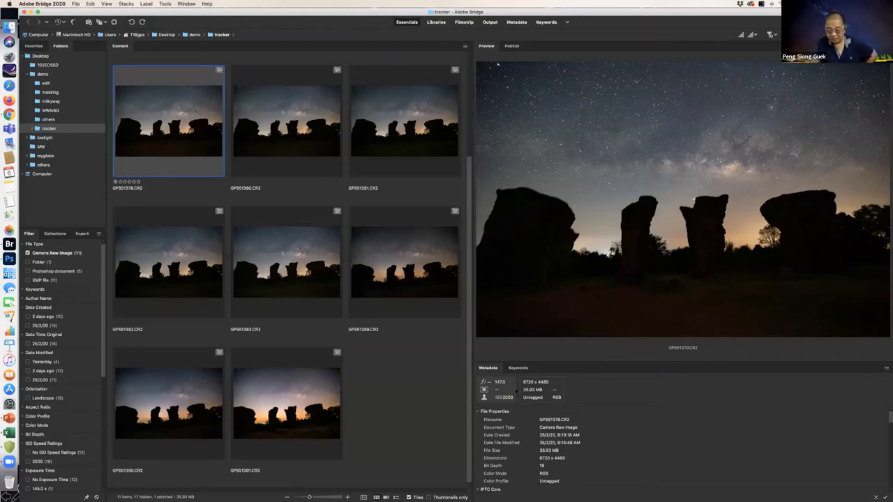
Preview the tracked raw frames in sequence from GPS51380.CR2 through GPS51391.CR2, stepping back to GPS51382.CR2
{"action": "left_click", "coordinate": [290, 138]}
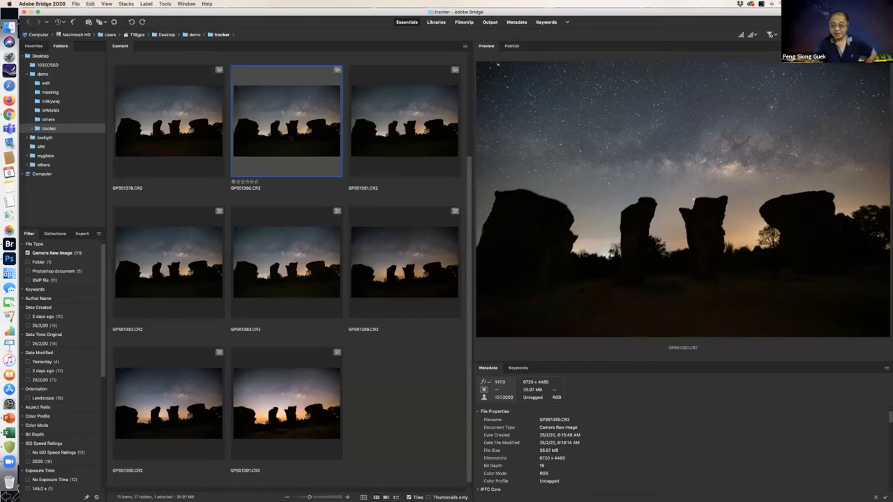
{"action": "key", "text": "Right"}
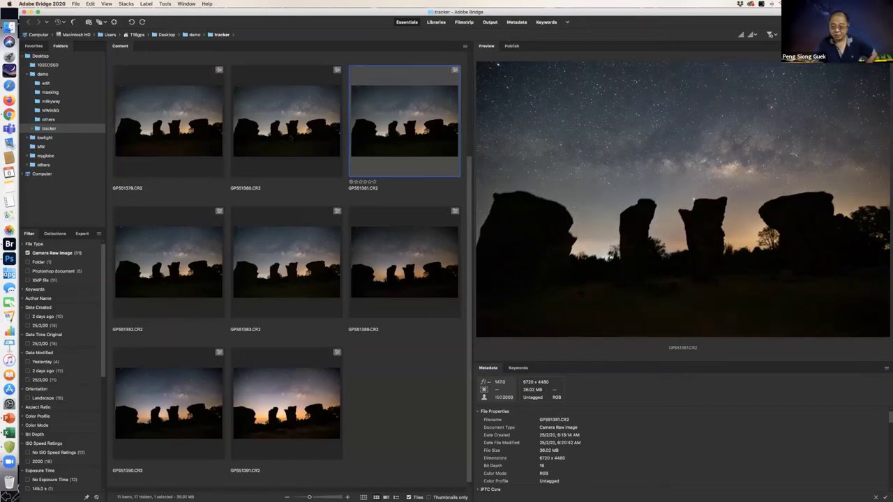
{"action": "key", "text": "Right"}
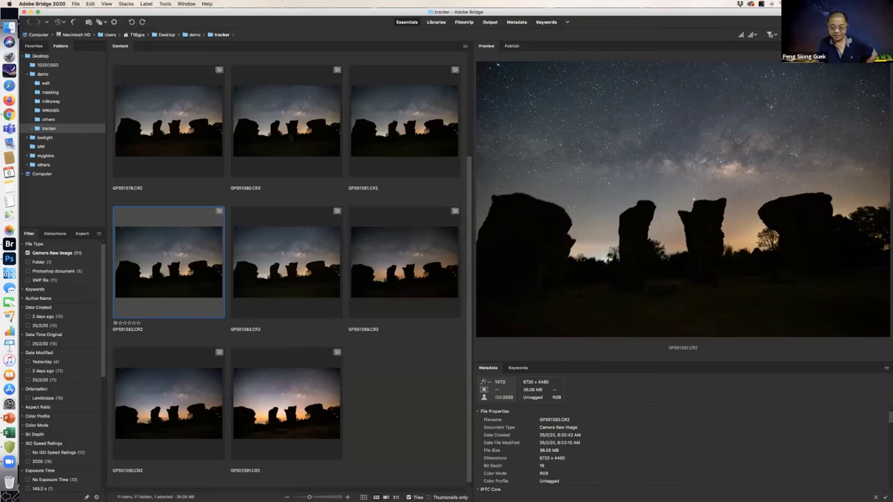
{"action": "key", "text": "Right"}
{"action": "key", "text": "Right"}
{"action": "key", "text": "Right"}
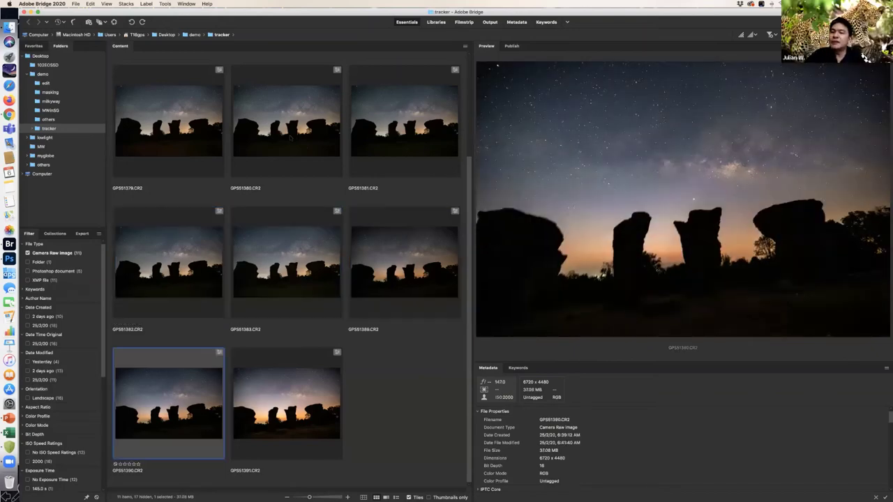
{"action": "key", "text": "Right"}
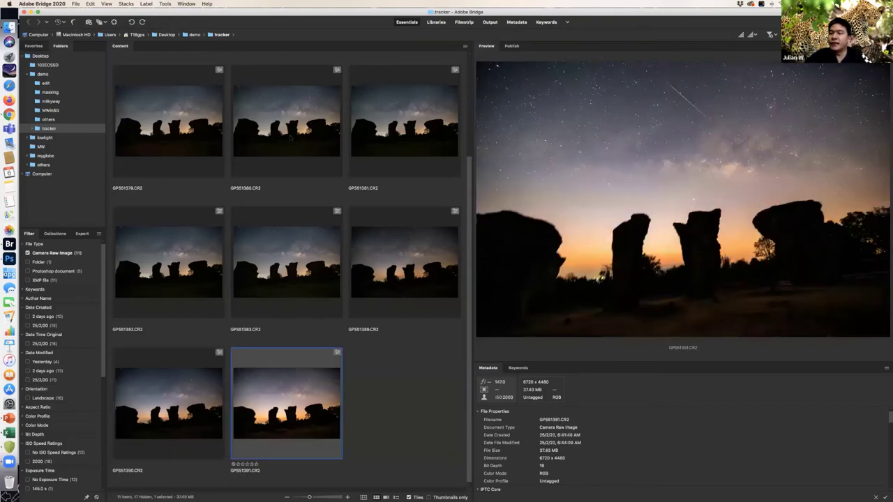
{"action": "key", "text": "Left"}
{"action": "key", "text": "Left"}
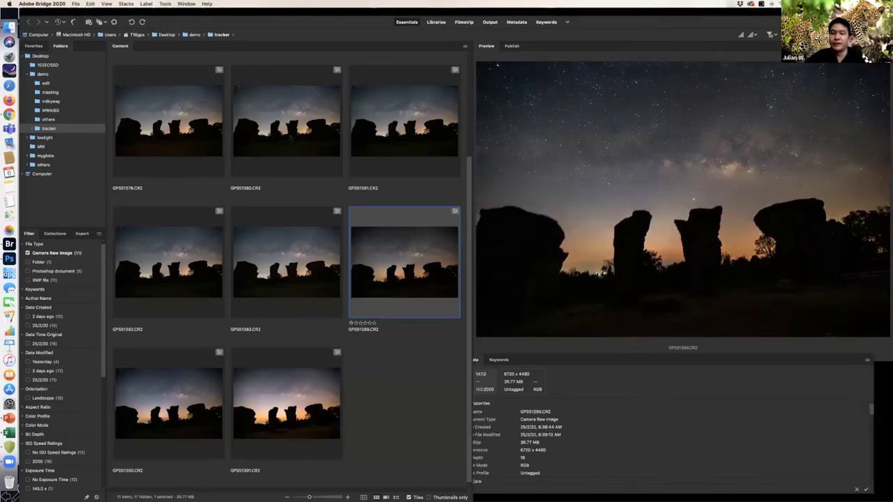
{"action": "key", "text": "Left"}
{"action": "key", "text": "Left"}
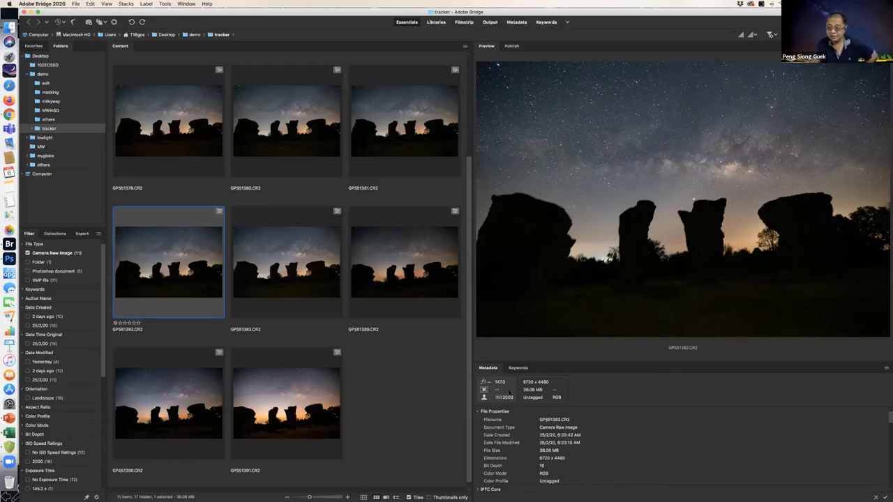
Inspect the Milky Way stars in GPS51382.CR2 with the loupe at 100%, closing the loupe when done
{"action": "left_click", "coordinate": [699, 157]}
{"action": "left_click_drag", "start_coordinate": [703, 162], "coordinate": [712, 170]}
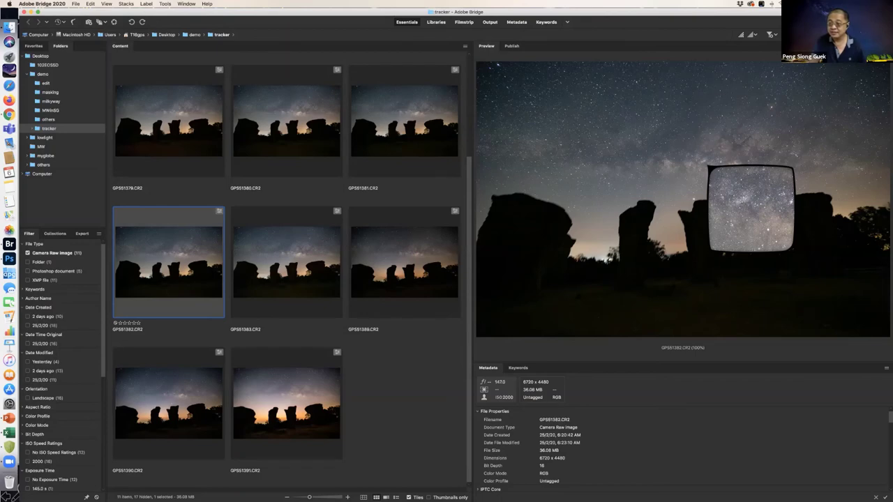
{"action": "left_click", "coordinate": [790, 252]}
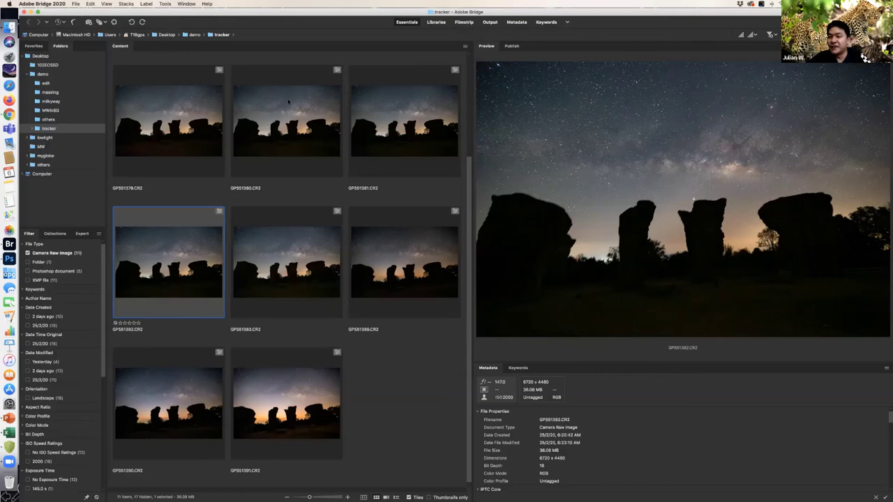
Preview the raw frames one by one from GPS51379.CR2 to GPS51391.CR2, finishing on GPS51390.CR2
{"action": "left_click", "coordinate": [192, 113]}
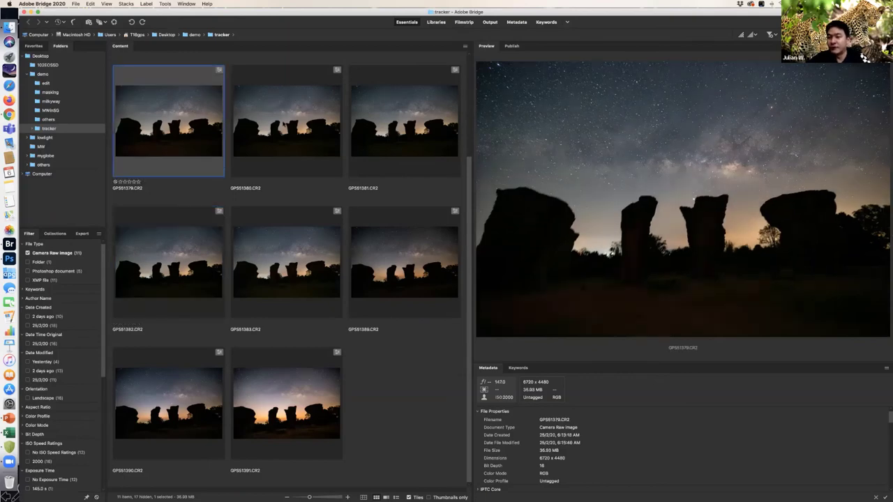
{"action": "left_click", "coordinate": [284, 125]}
{"action": "left_click", "coordinate": [404, 122]}
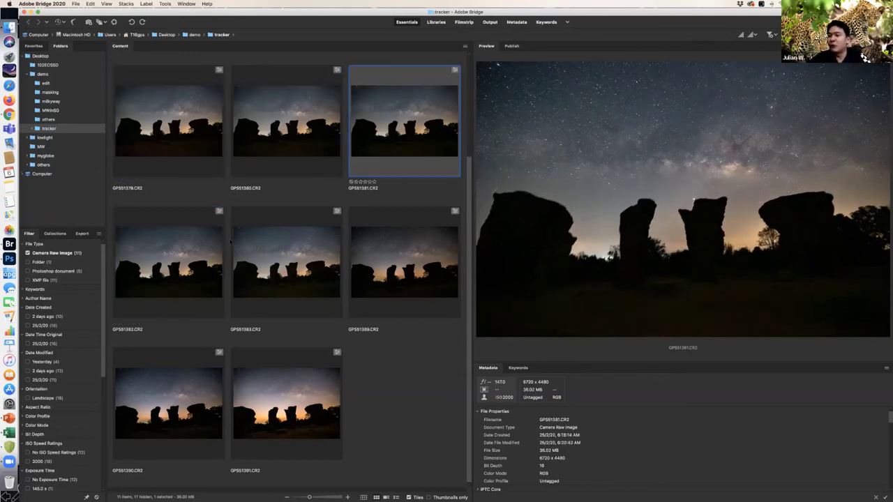
{"action": "left_click", "coordinate": [186, 254]}
{"action": "left_click", "coordinate": [262, 260]}
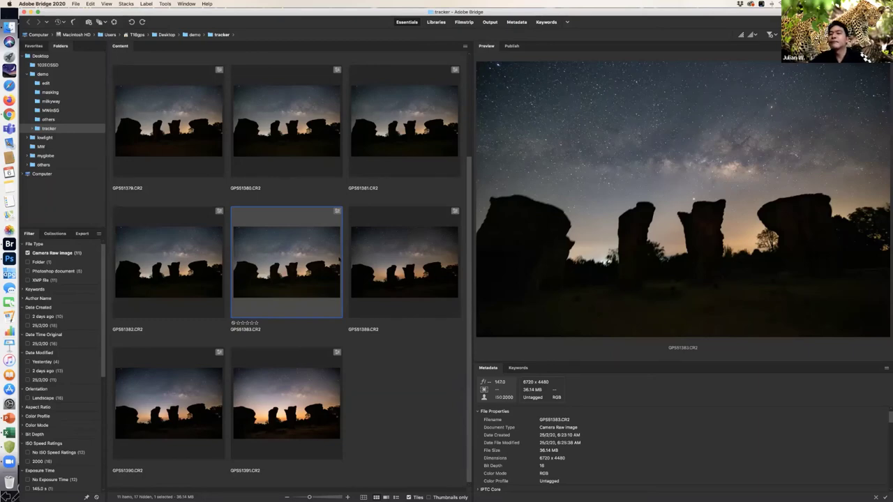
{"action": "left_click", "coordinate": [371, 262]}
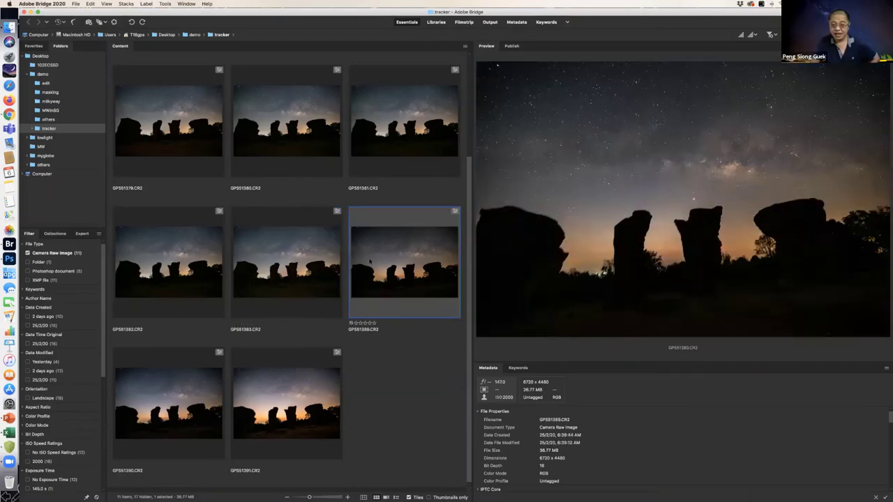
{"action": "left_click", "coordinate": [282, 385]}
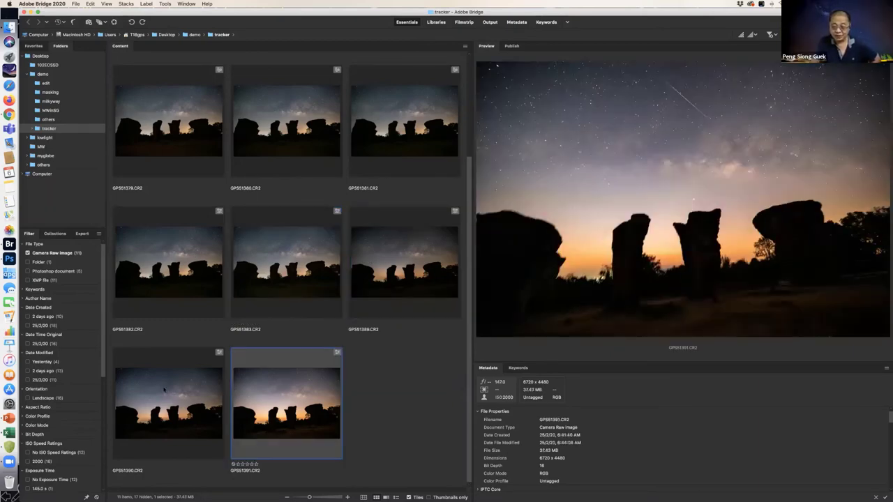
{"action": "left_click", "coordinate": [202, 390]}
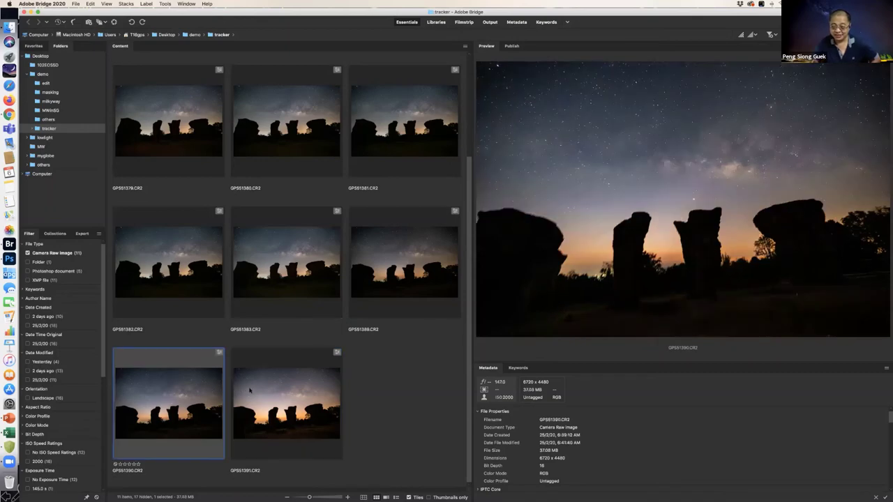
Magnify the rock edges in GPS51389.CR2 with the loupe at 100% and compare the same spot in GPS51391, GPS51383 and GPS51379
{"action": "left_click", "coordinate": [457, 302]}
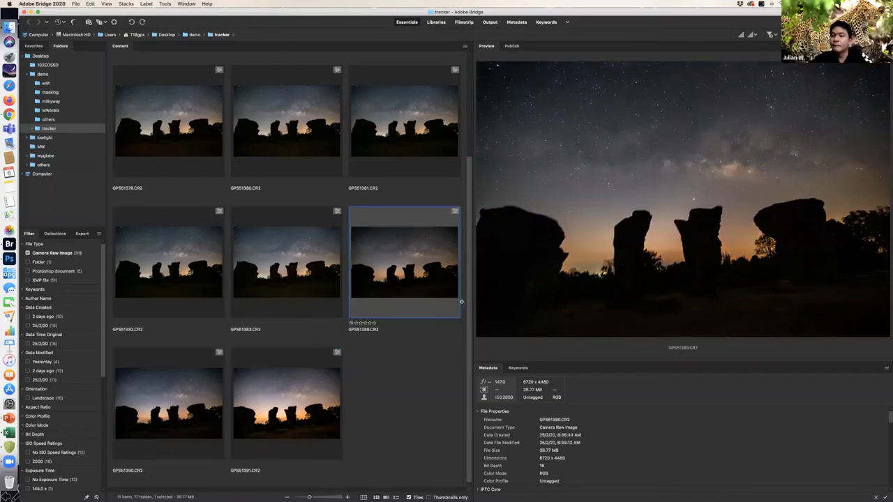
{"action": "left_click", "coordinate": [543, 214]}
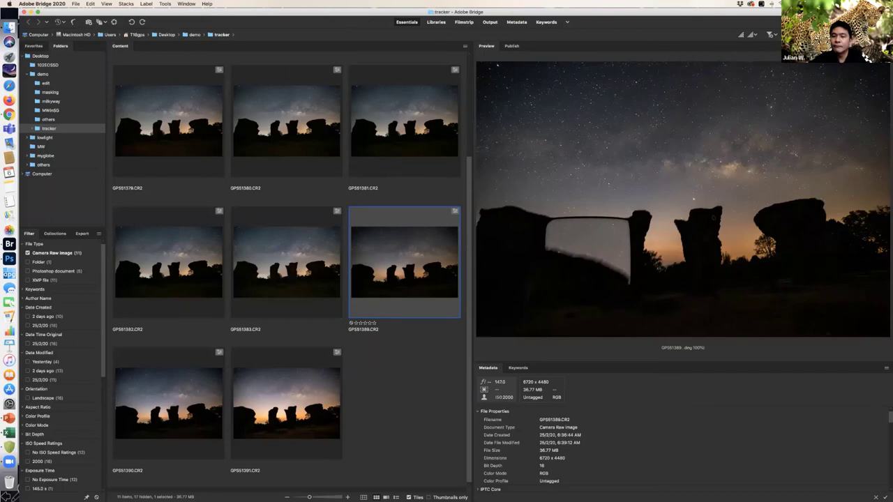
{"action": "left_click_drag", "start_coordinate": [544, 217], "coordinate": [643, 212]}
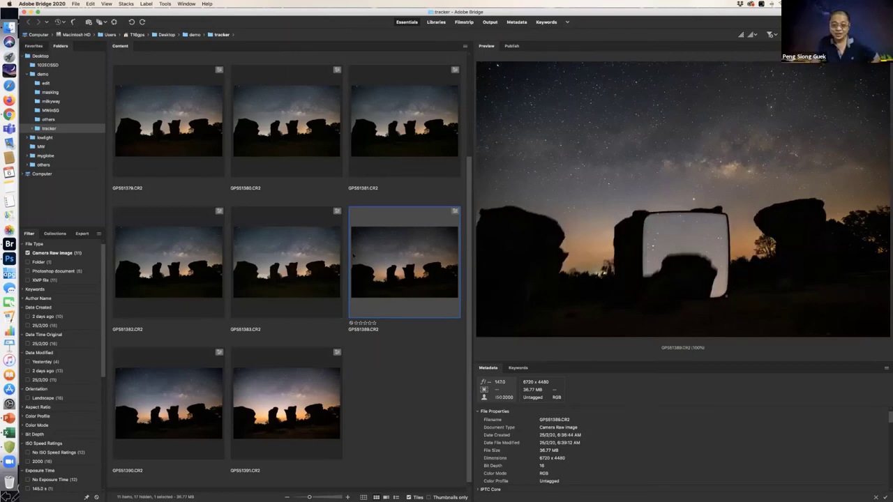
{"action": "left_click", "coordinate": [265, 377]}
{"action": "left_click", "coordinate": [287, 261]}
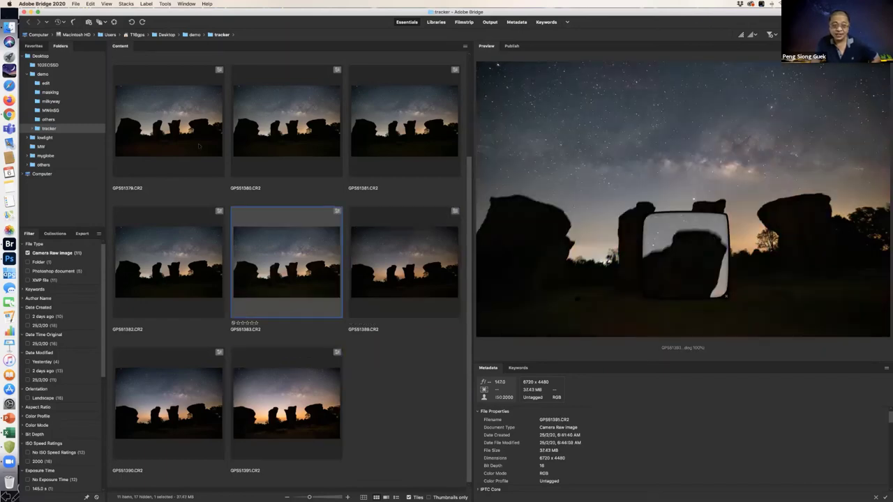
{"action": "left_click", "coordinate": [168, 121]}
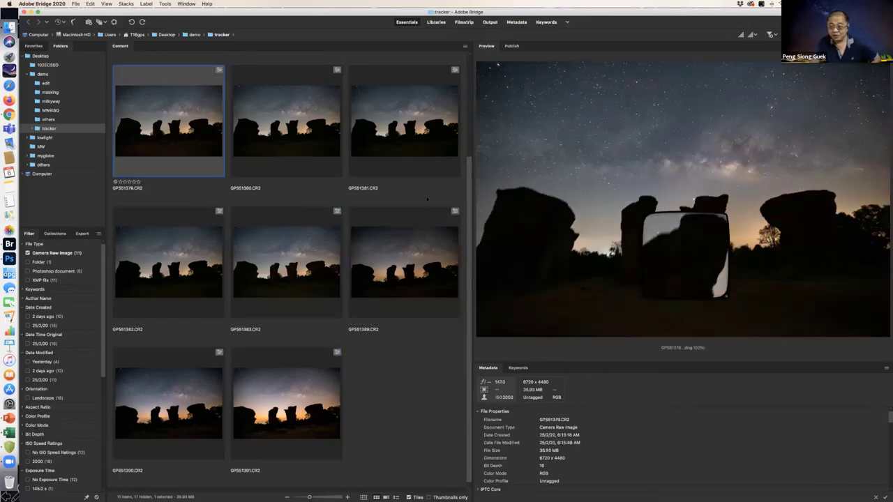
Examine the rock details in the foreground frame GPS51376.CR2 with the loupe, closing the loupe when done
{"action": "scroll", "coordinate": [417, 198], "scroll_direction": "up", "scroll_amount": 3}
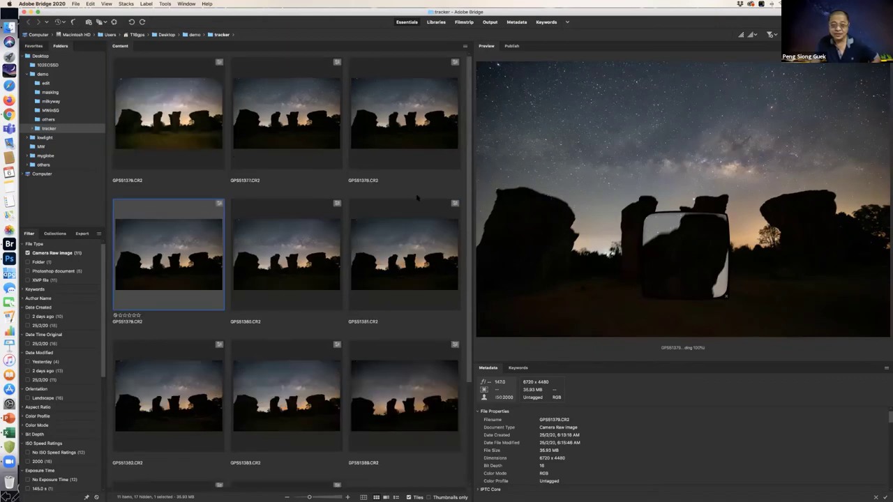
{"action": "left_click", "coordinate": [177, 104]}
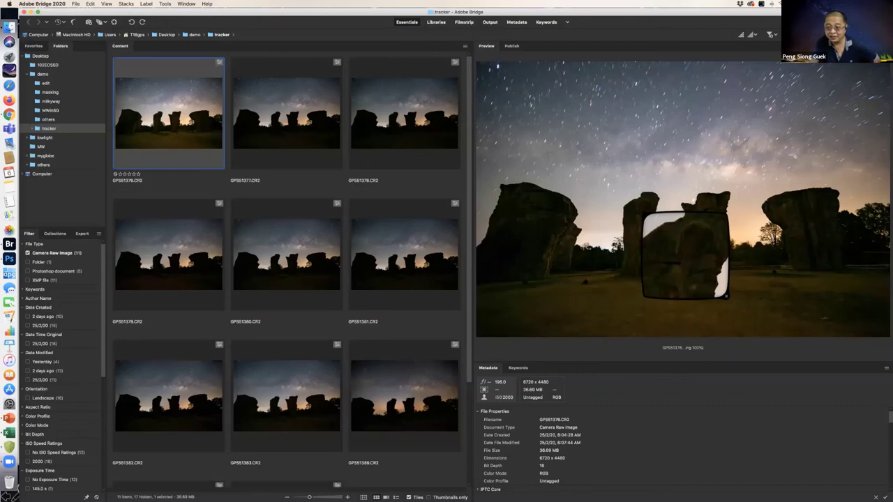
{"action": "left_click", "coordinate": [692, 290]}
{"action": "left_click", "coordinate": [565, 198]}
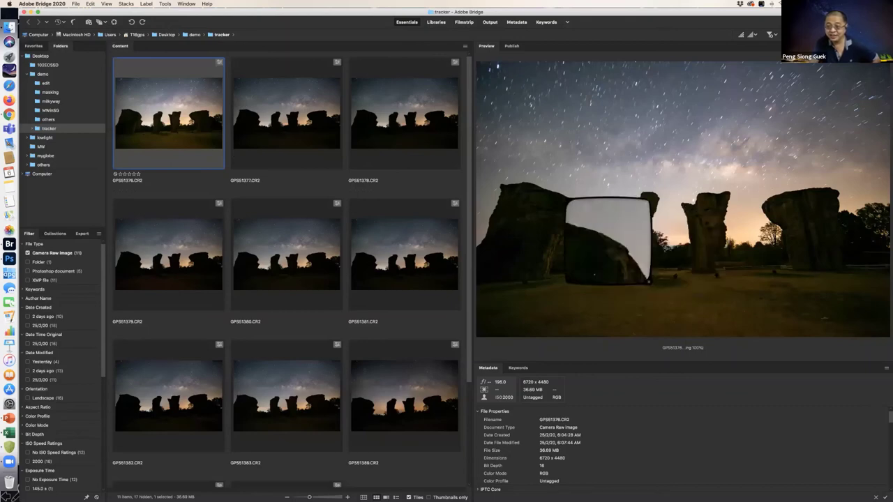
{"action": "left_click", "coordinate": [566, 200]}
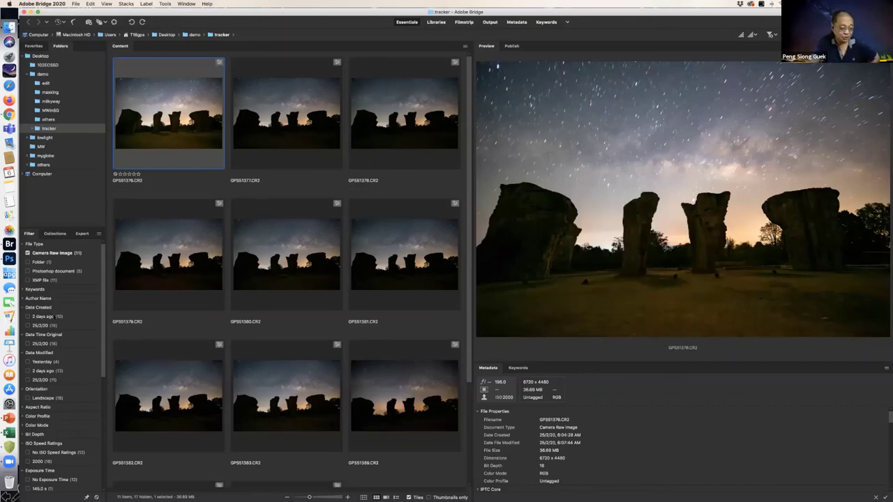
Include Photoshop documents in the file type filter and preview the edits GPS51391e1.psd, GPS51391e2.psd and GPS51391e3.psd
{"action": "left_click", "coordinate": [27, 271]}
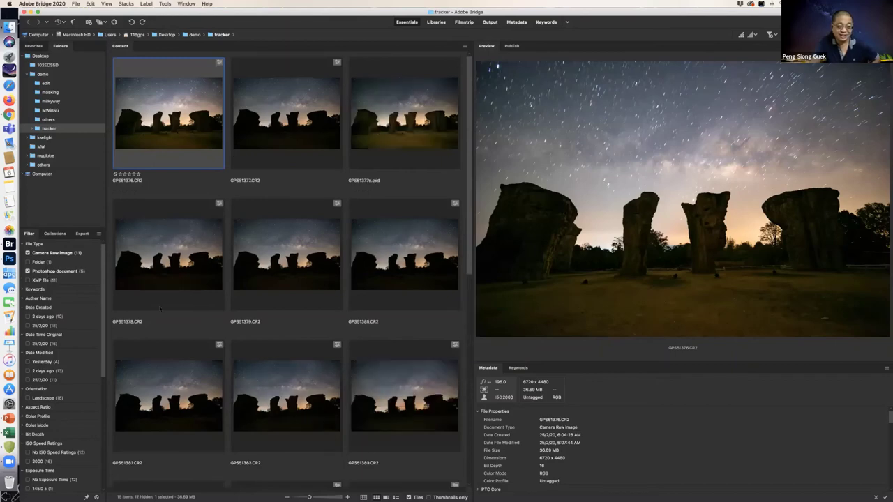
{"action": "scroll", "coordinate": [206, 356], "scroll_direction": "down", "scroll_amount": 10}
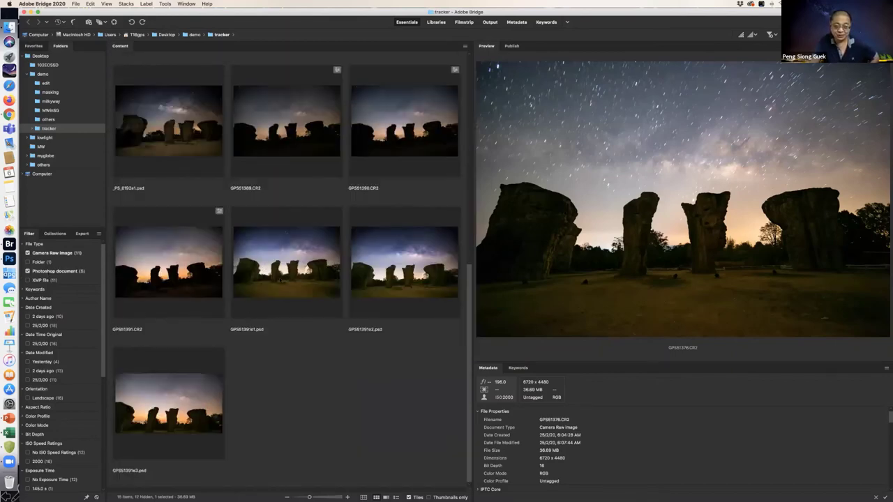
{"action": "left_click", "coordinate": [282, 294]}
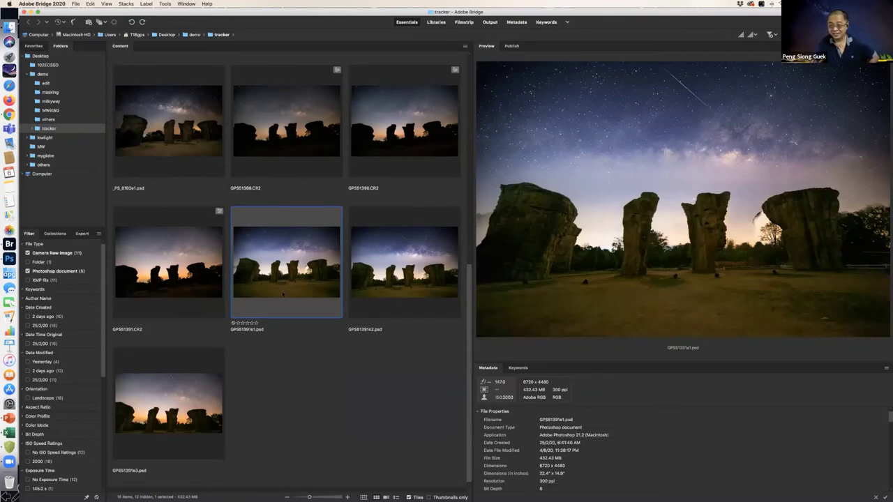
{"action": "key", "text": "Right"}
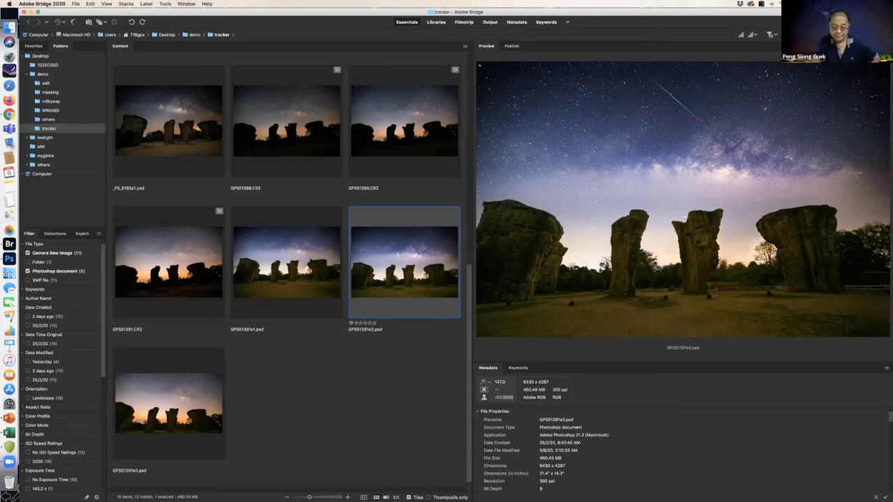
{"action": "left_click", "coordinate": [179, 396]}
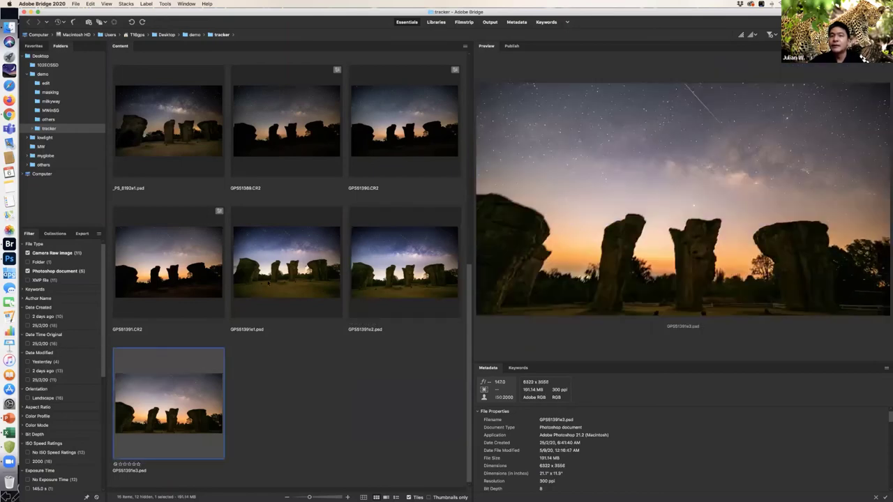
Compare the edits GPS51391e1.psd and GPS51391e2.psd with the raw frames GPS51376.CR2 and GPS51391.CR2
{"action": "left_click", "coordinate": [286, 261]}
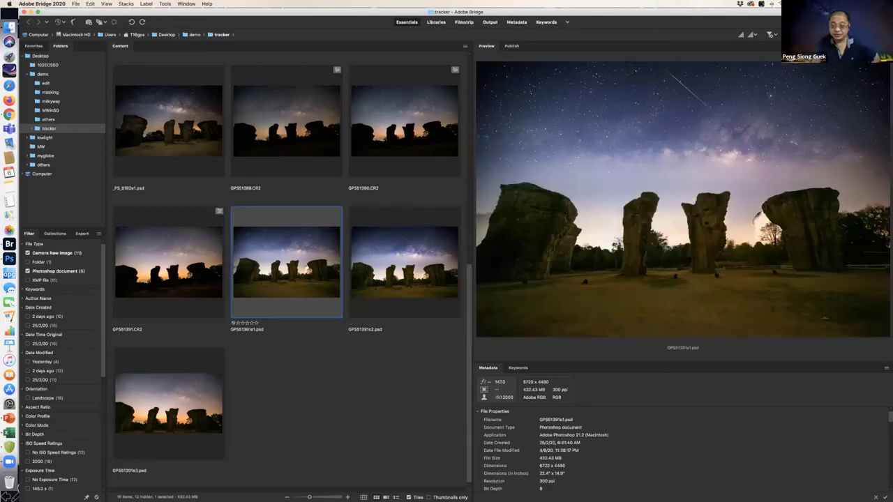
{"action": "key", "text": "Right"}
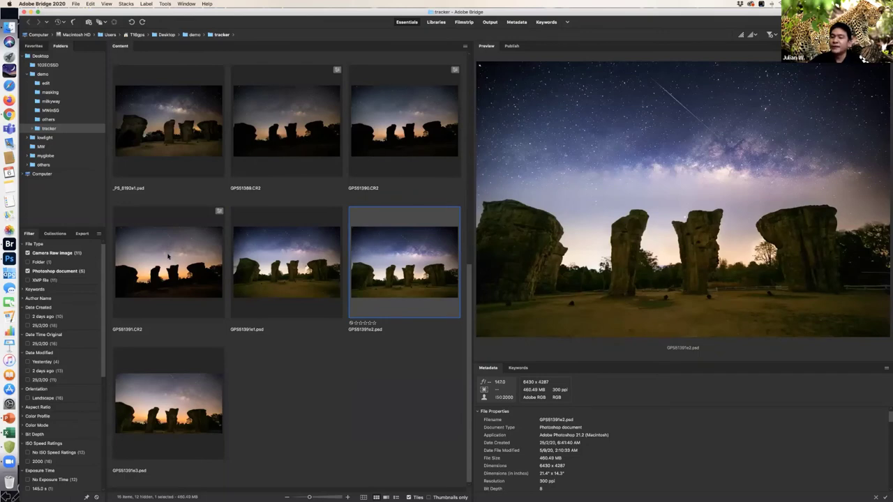
{"action": "left_click", "coordinate": [168, 257]}
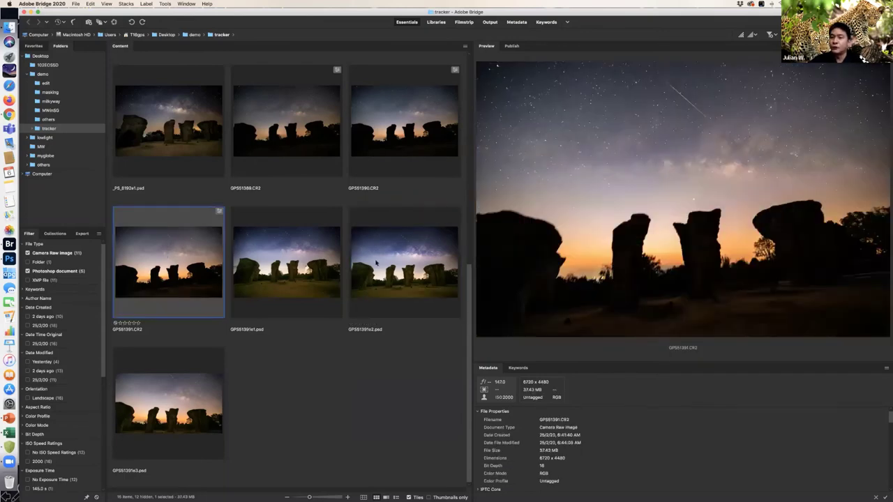
{"action": "left_click", "coordinate": [389, 263]}
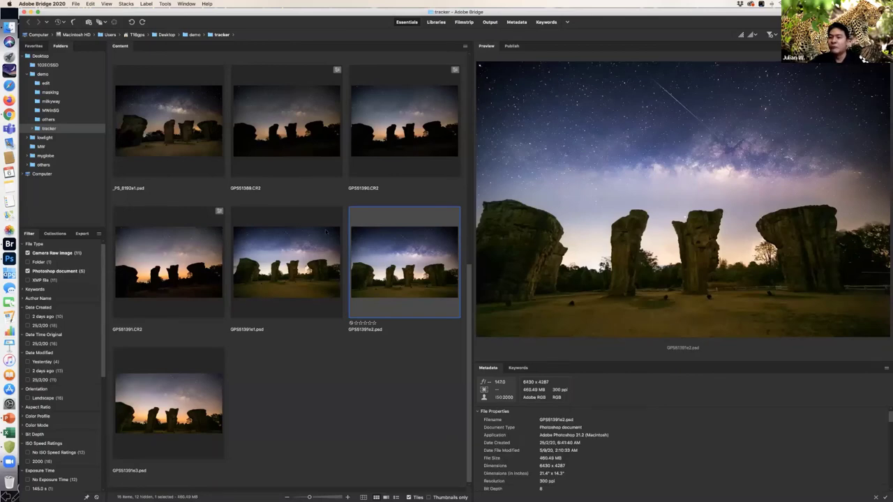
{"action": "scroll", "coordinate": [188, 132], "scroll_direction": "up", "scroll_amount": 10}
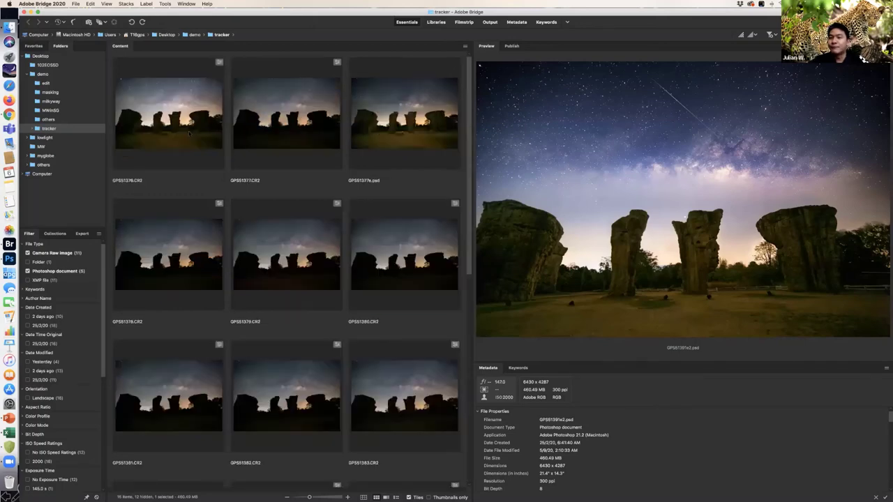
{"action": "left_click", "coordinate": [188, 132]}
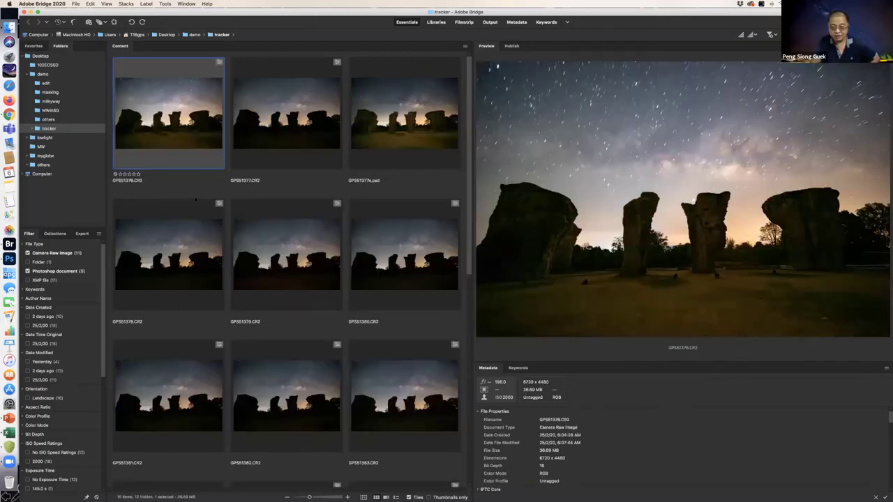
{"action": "scroll", "coordinate": [203, 235], "scroll_direction": "down", "scroll_amount": 10}
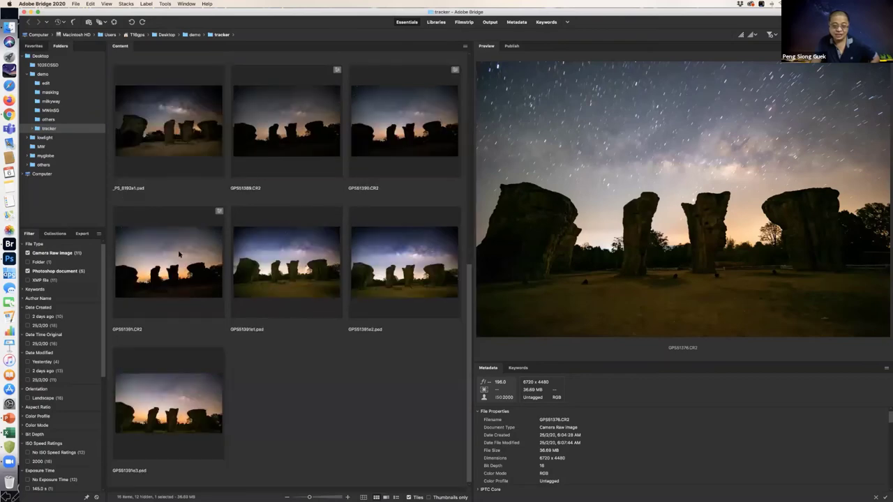
{"action": "left_click", "coordinate": [179, 254]}
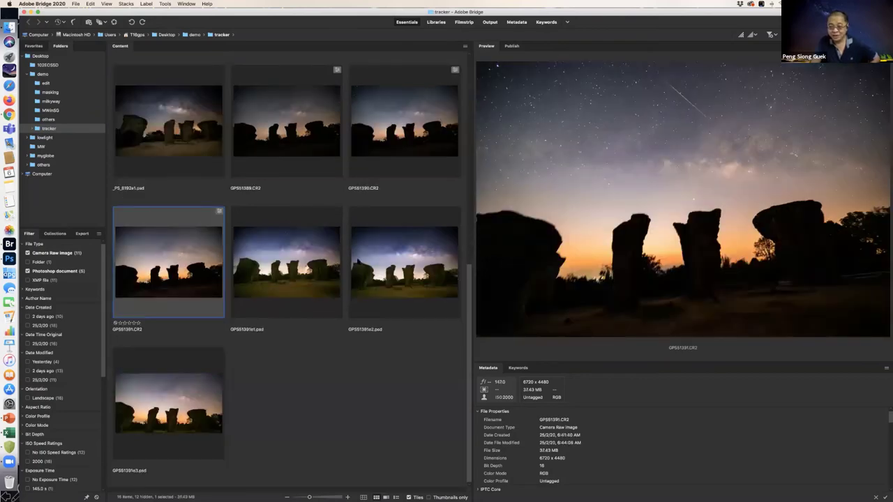
{"action": "left_click", "coordinate": [393, 263]}
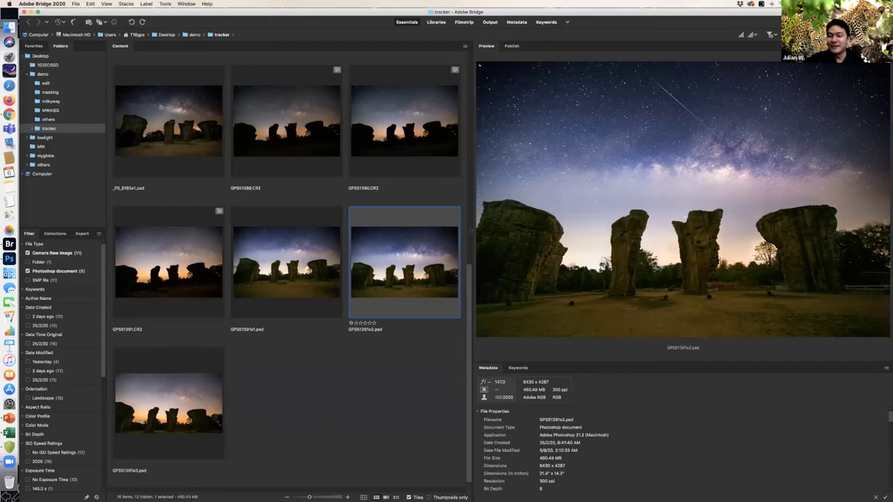
Switch to Microsoft PowerPoint
{"action": "key", "text": "super+Tab"}
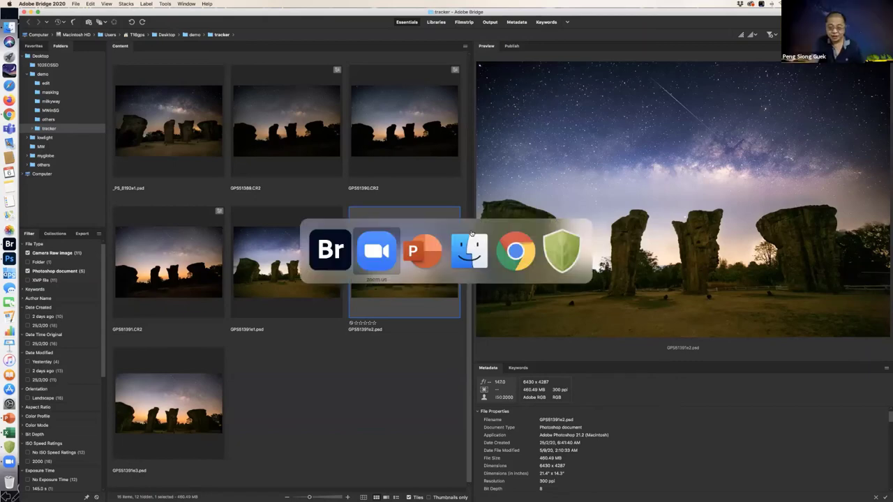
{"action": "key", "text": "super+Tab"}
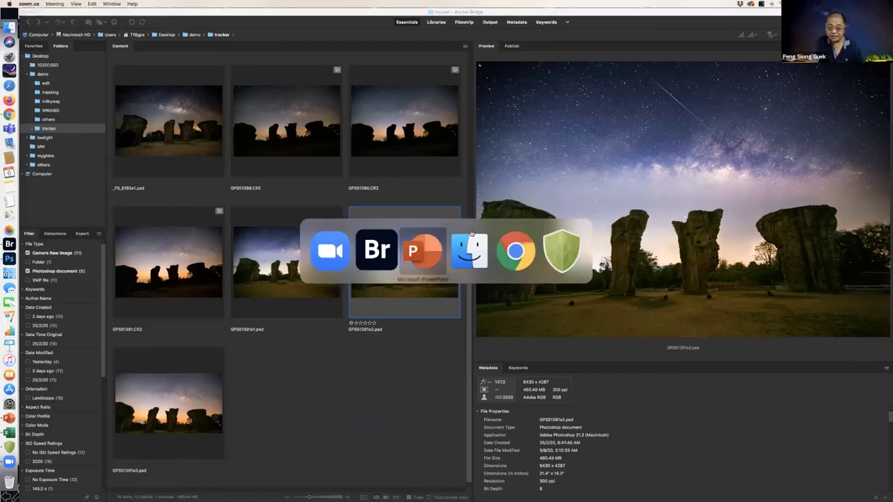